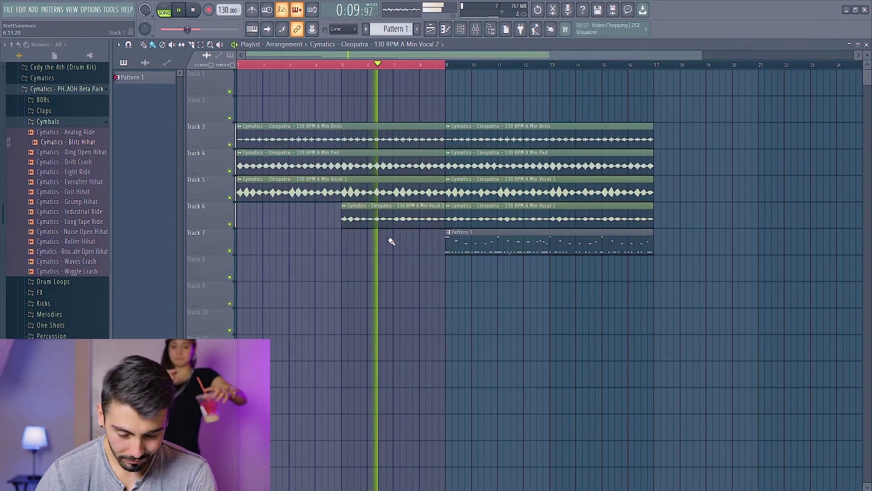
scroll(530, 327, "up", 3)
scroll(456, 303, "down", 3)
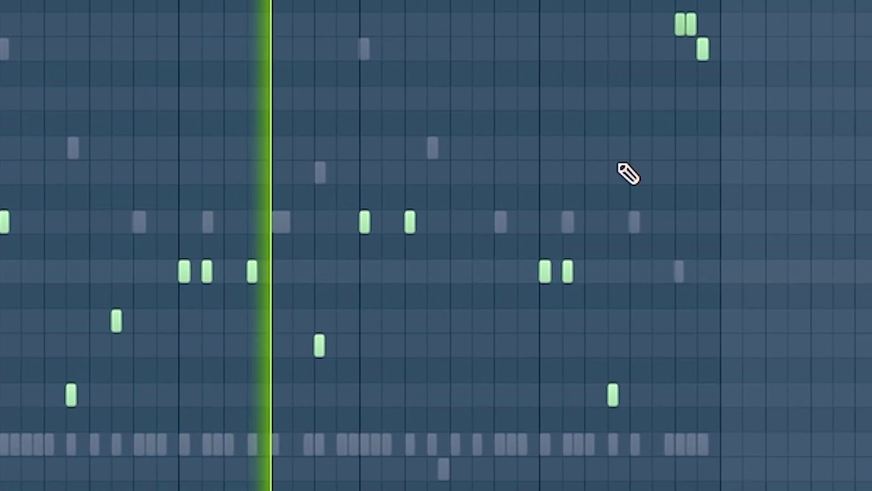
Close the channel rack and examine the 808 notes against the ghost notes of the other channels in the piano roll.
scroll(518, 378, "down", 1)
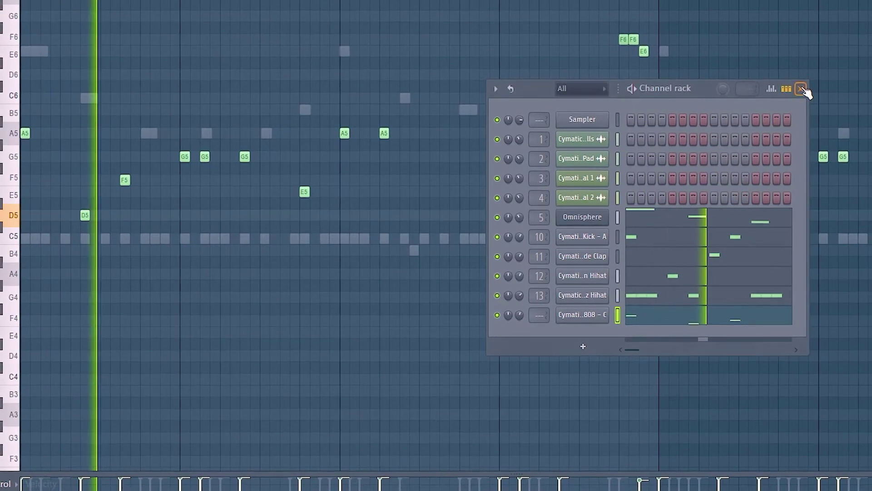
left_click(802, 90)
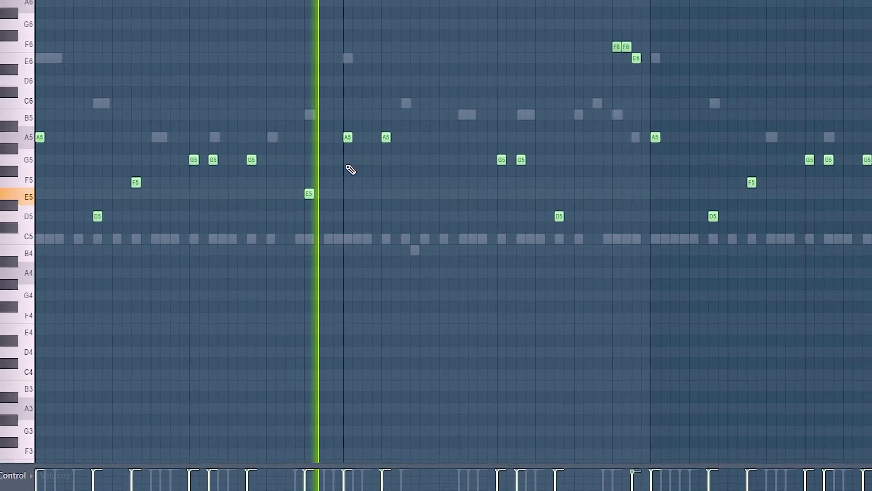
scroll(461, 166, "down", 3)
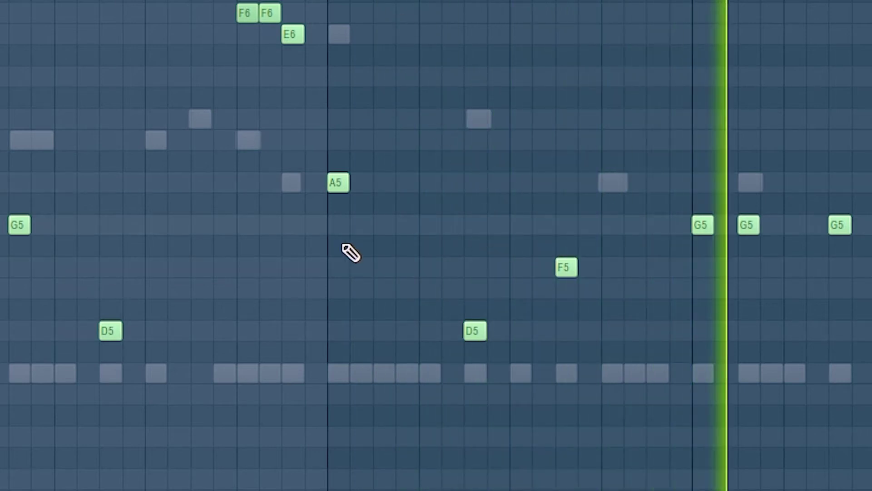
scroll(185, 240, "down", 3)
scroll(278, 232, "up", 1)
scroll(278, 243, "down", 1)
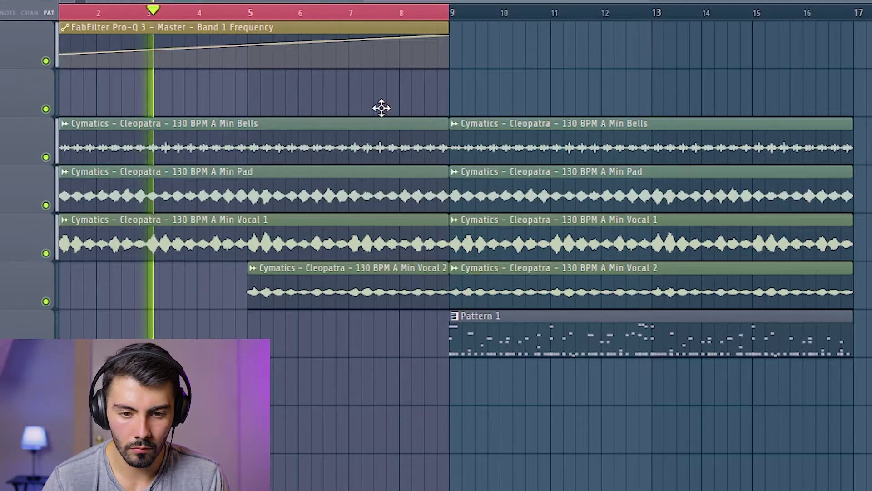
Split Pattern 1 in the playlist into separate patterns by channel.
left_click(452, 315)
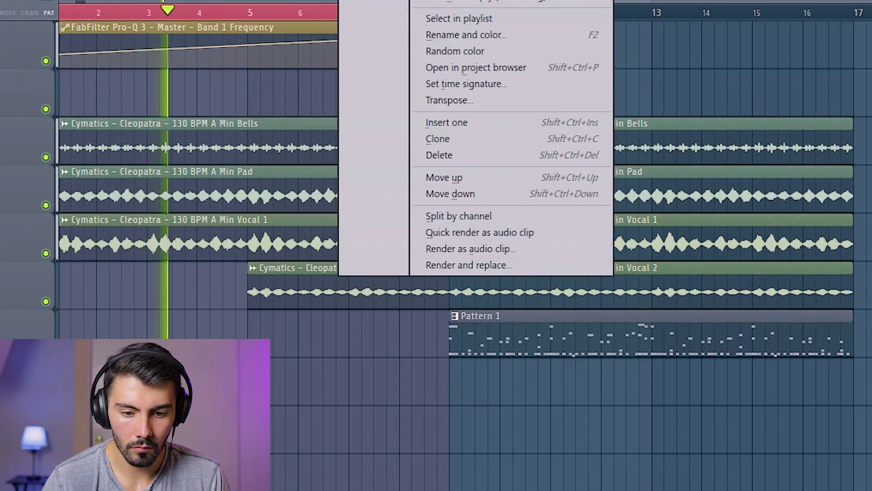
left_click(449, 214)
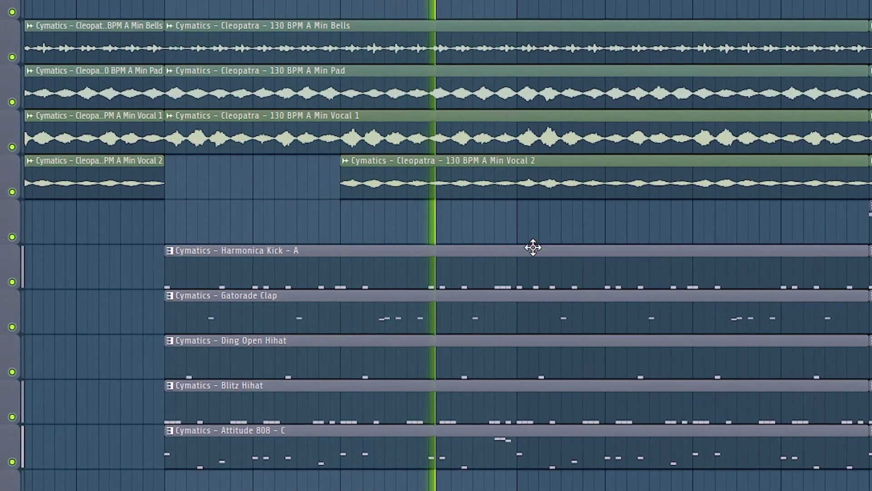
In the first drum section, slice Vocal 2 down to two bars and delete the remainder, and delete the last two bars of Blitz Hihat.
left_click_drag(517, 193, 517, 190)
right_click(552, 194)
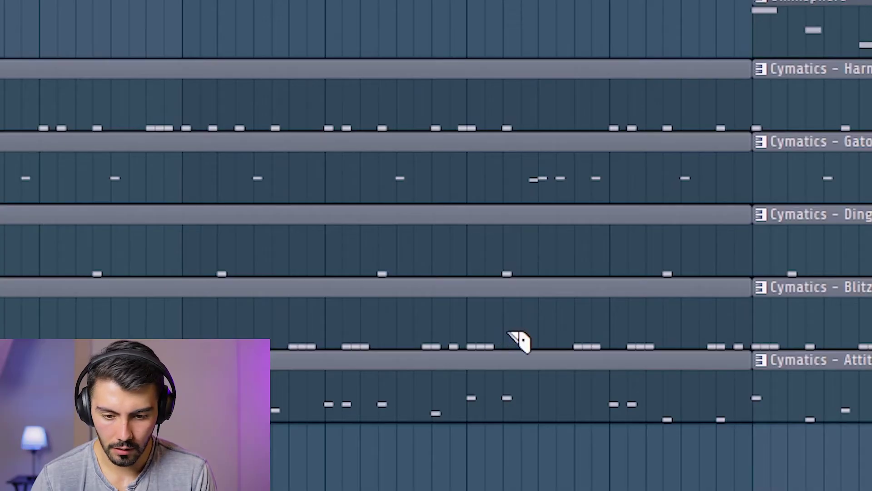
right_click(533, 338)
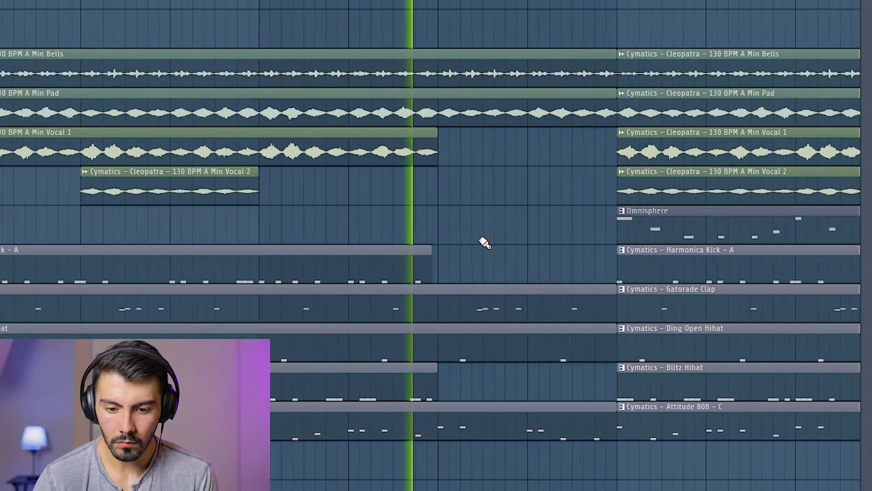
Undo the removal of the Vocal 2 clip in the drumless break and slice that clip in two.
scroll(484, 243, "down", 1)
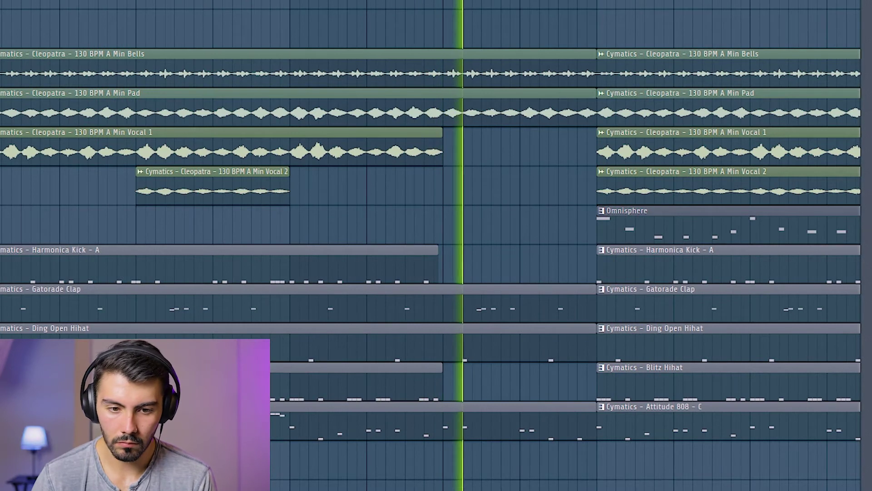
scroll(341, 180, "right", 3)
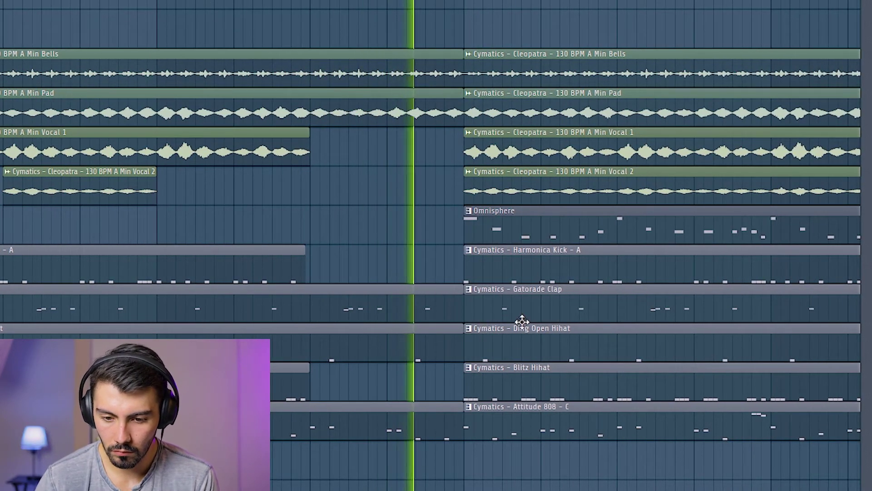
scroll(523, 233, "down", 2)
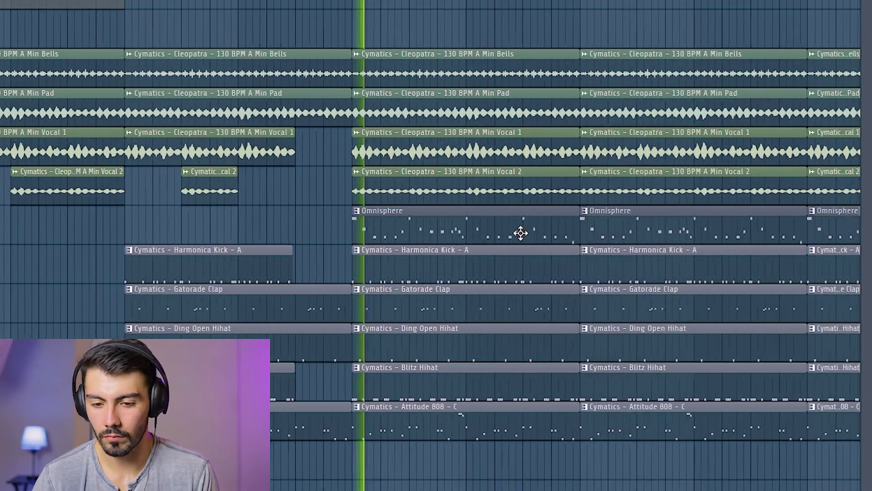
scroll(447, 241, "up", 2)
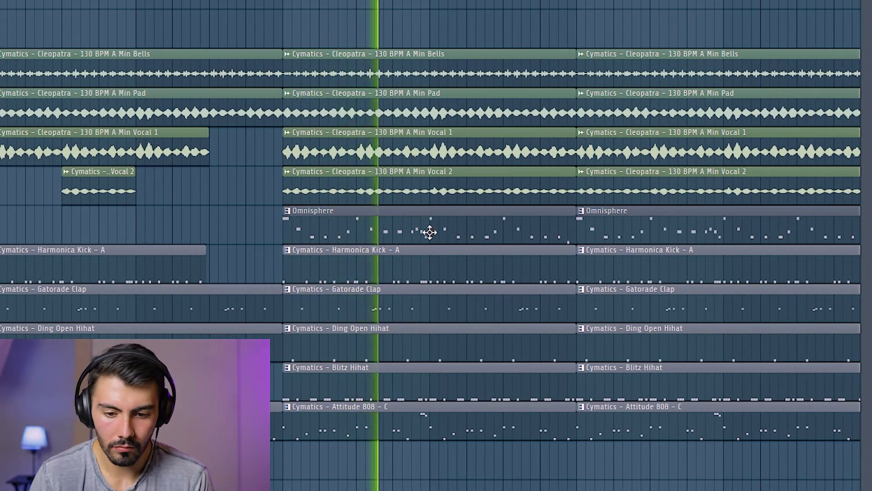
scroll(449, 230, "down", 3)
scroll(308, 259, "up", 3)
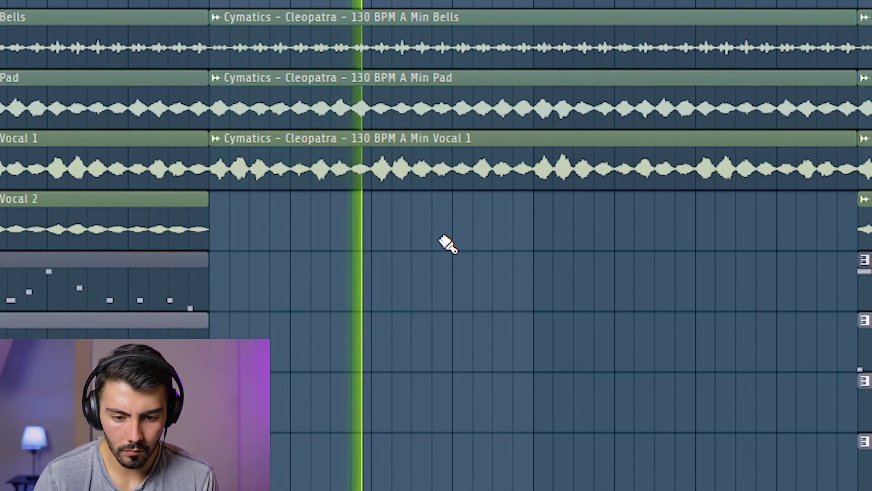
key("ctrl+z")
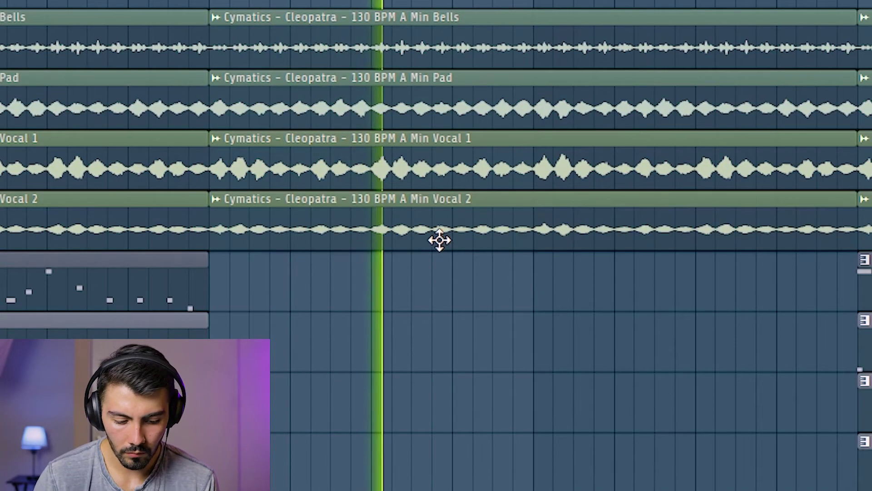
left_click(387, 234)
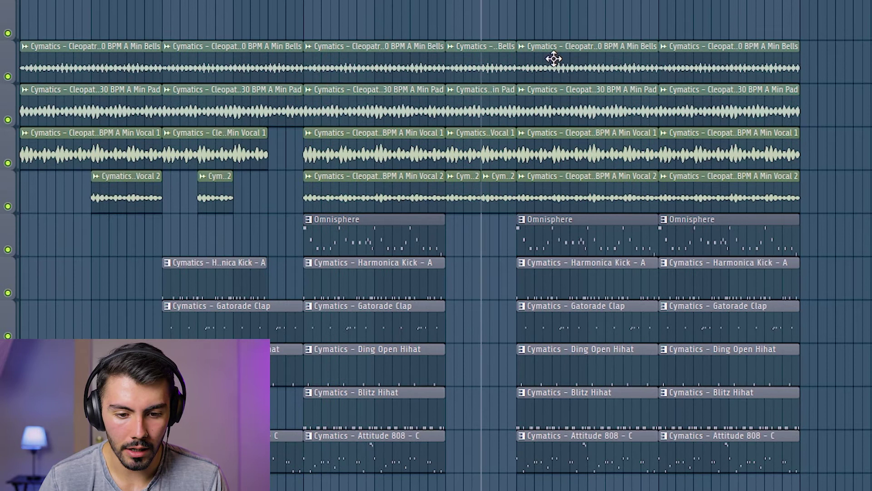
Replace the two full sections after the break with copies of the first drum section, play the arrangement and clear the selection.
mouse_move(553, 57)
left_mouse_down()
mouse_move(610, 62)
mouse_move(553, 55)
left_mouse_up()
key("ctrl+b")
key("space")
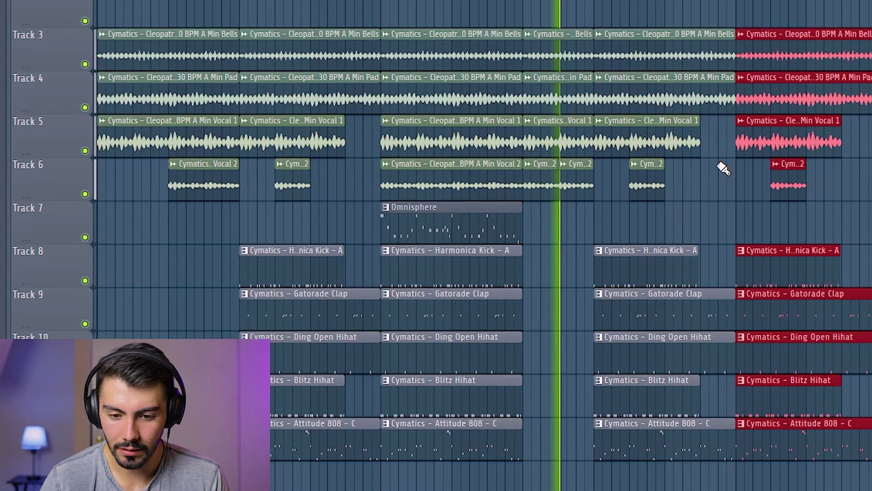
key("ctrl+d")
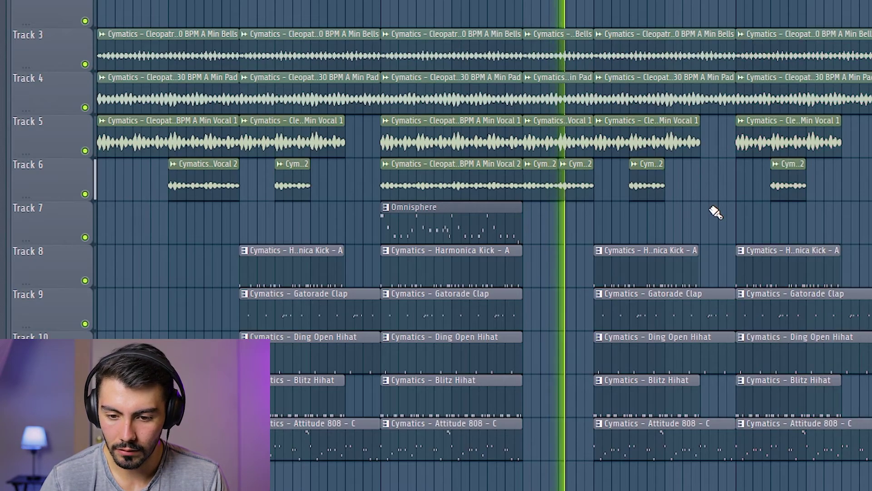
In the second copy, trim two bars off the start of Vocal 1 and shorten Ding Open Hihat to end level with Gatorade Clap.
scroll(716, 211, "up", 5)
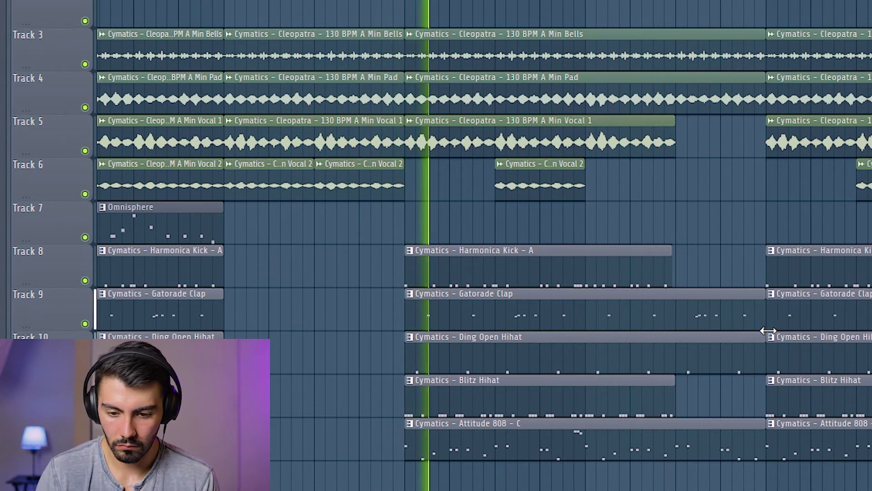
scroll(778, 391, "up", 1)
scroll(806, 367, "down", 1)
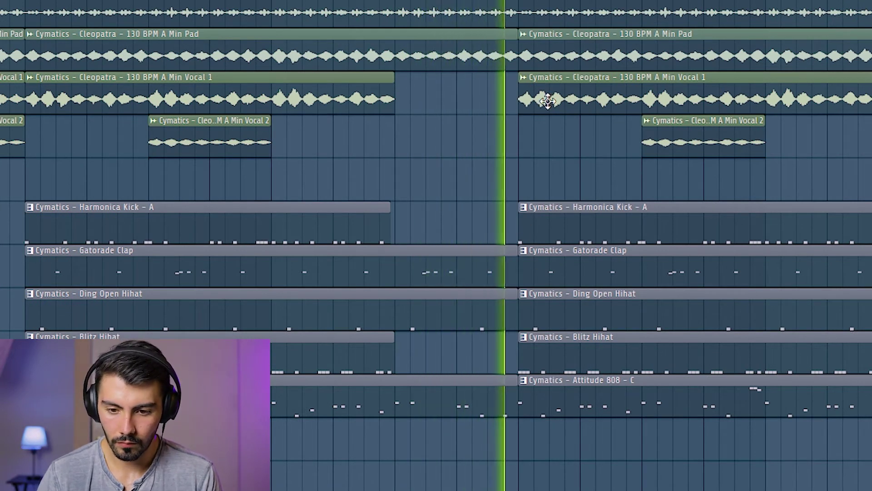
left_click_drag(519, 99, 642, 99)
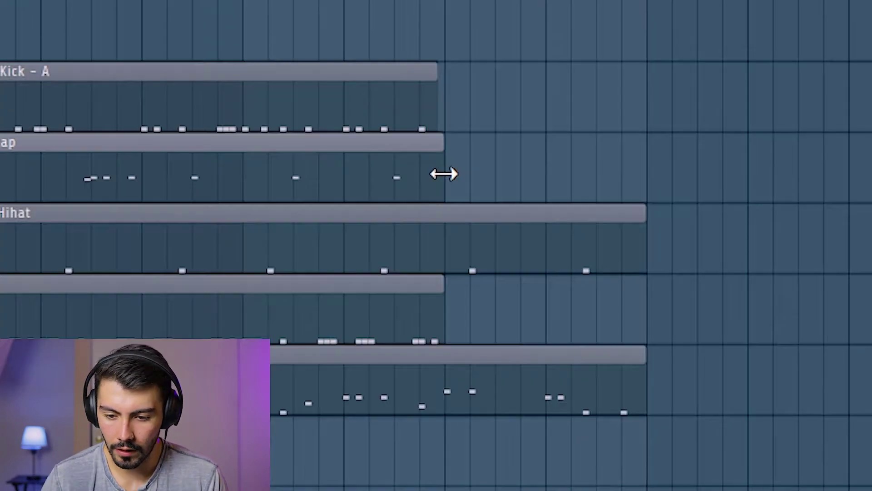
left_click_drag(634, 240, 466, 236)
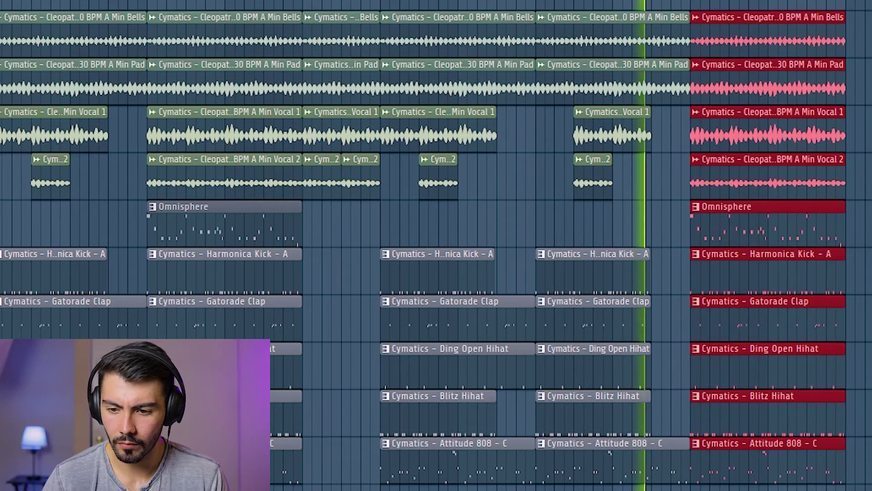
scroll(697, 185, "up", 2)
scroll(705, 235, "up", 3)
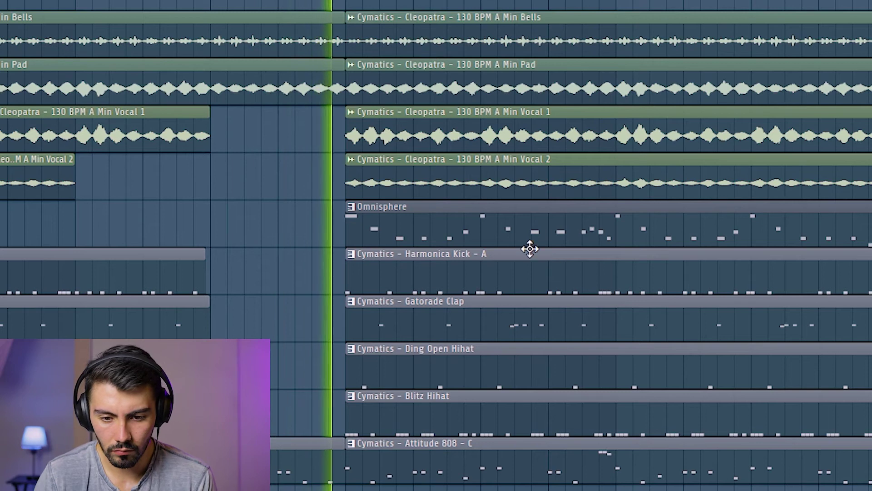
scroll(419, 182, "down", 4)
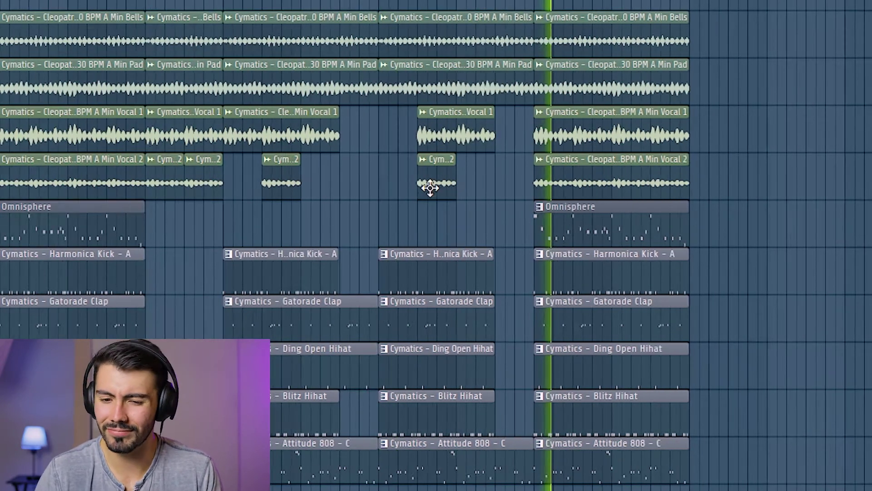
scroll(715, 212, "up", 3)
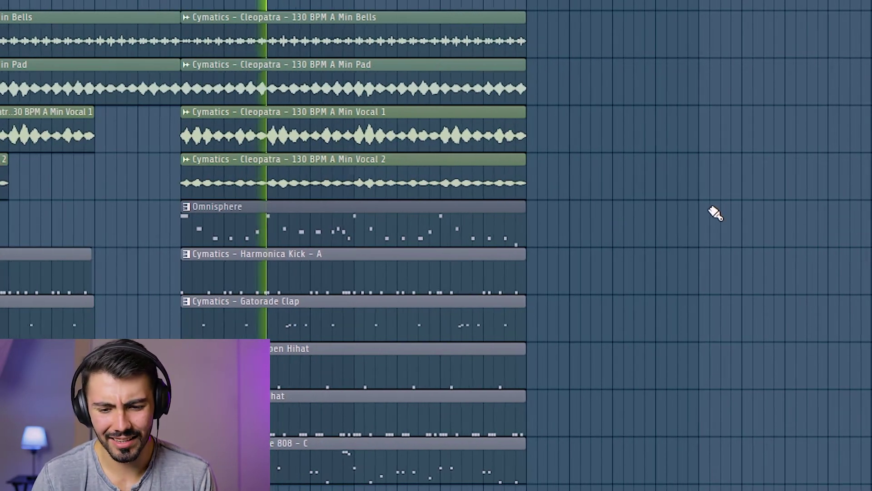
scroll(419, 184, "up", 1)
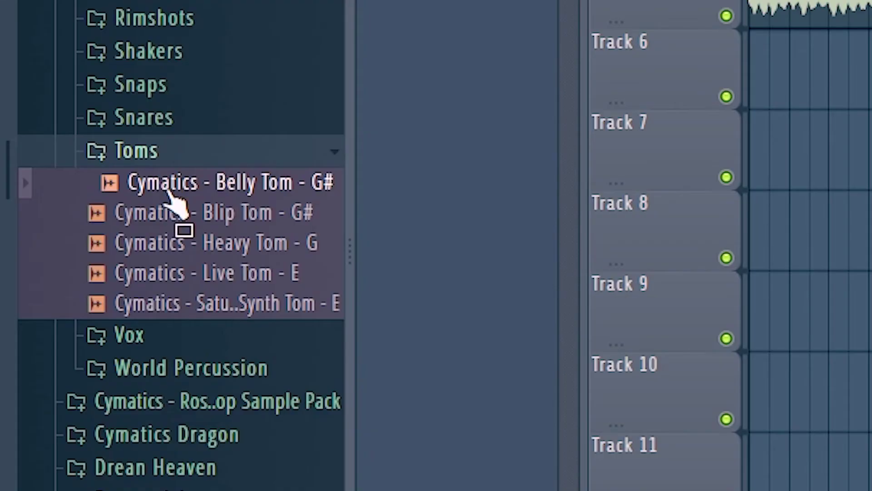
Audition the Blip Tom - G#, Heavy Tom - G and Live Tom - E samples.
left_click(177, 212)
left_click(179, 243)
left_click(182, 272)
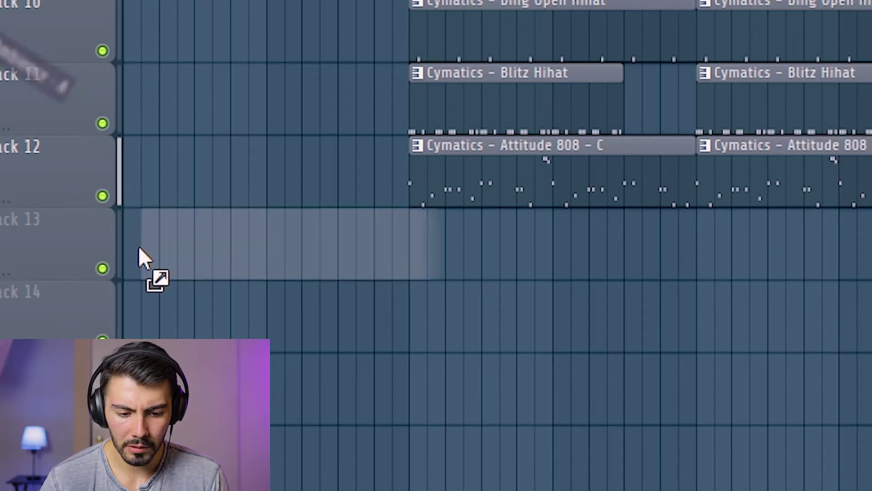
Place the Cymatics - Eerie Ambience - A sample on Track 13 in the intro and close its channel settings.
left_click_drag(141, 255, 266, 250)
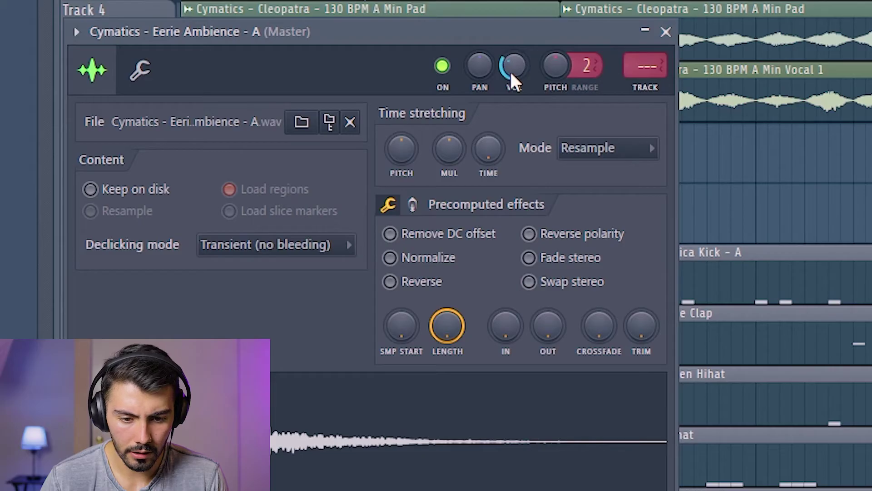
left_click(666, 32)
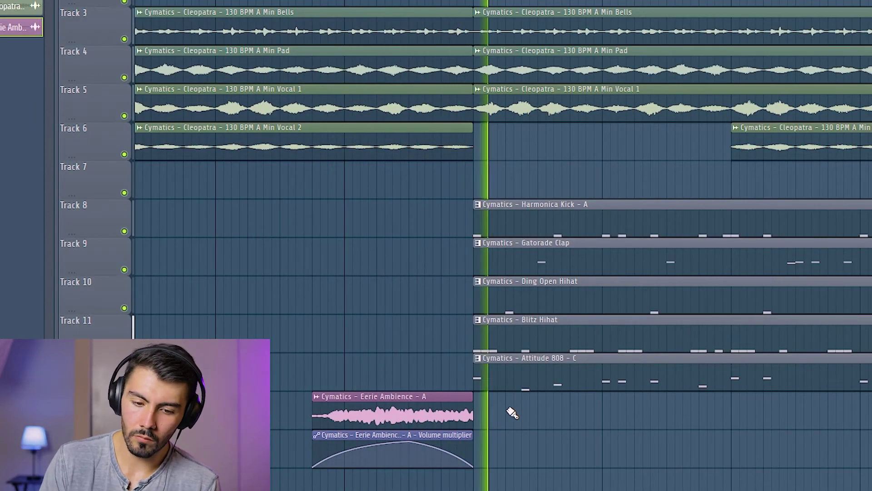
Audition the Cymatics Gun Cock and Rainstick effect samples.
scroll(353, 341, "down", 3)
scroll(273, 345, "down", 1)
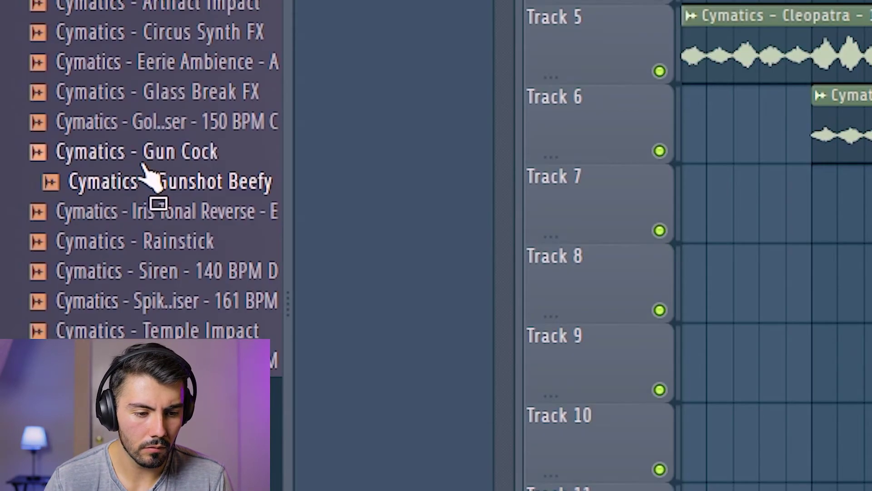
left_click(143, 159)
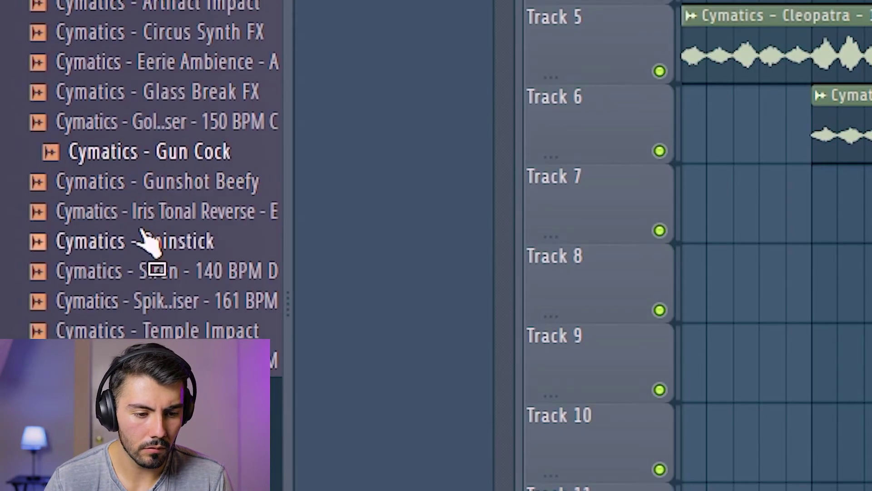
left_click(144, 234)
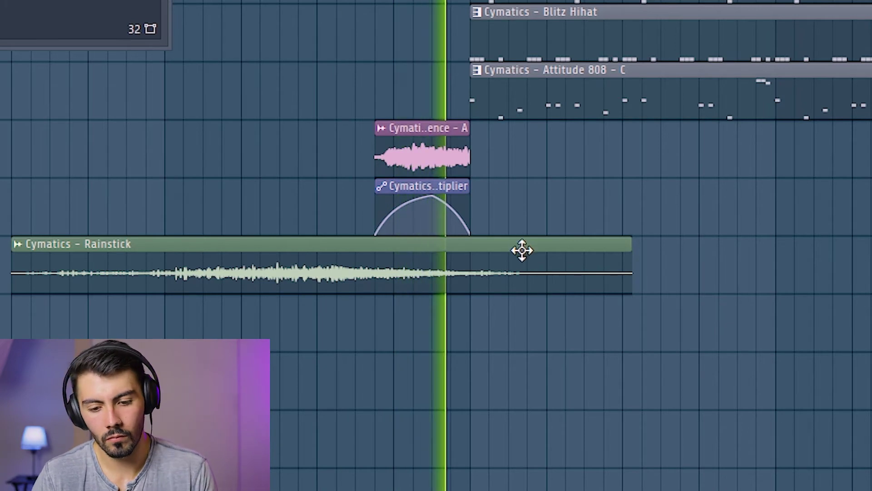
Move the Eerie Ambience clip and its volume automation to the end of the first drum section, and place a rising effect sample on Track 14.
left_click(294, 188)
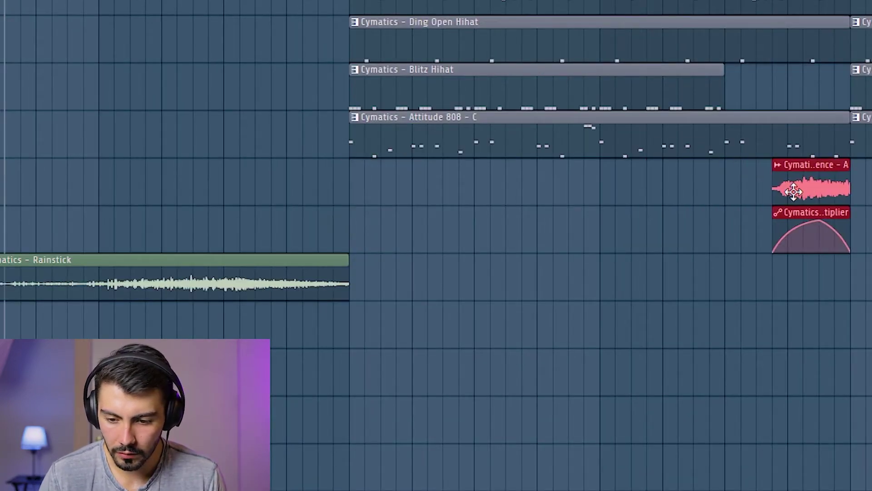
left_click(292, 209, "ctrl")
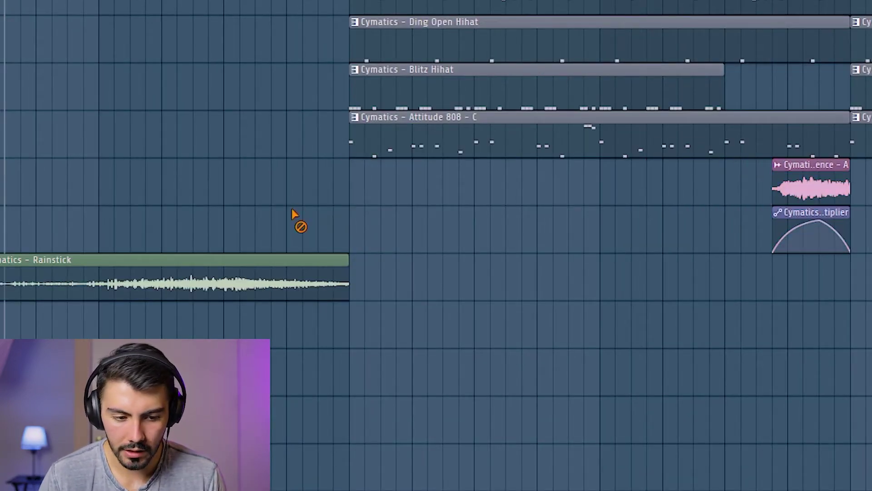
left_click_drag(105, 216, 128, 241)
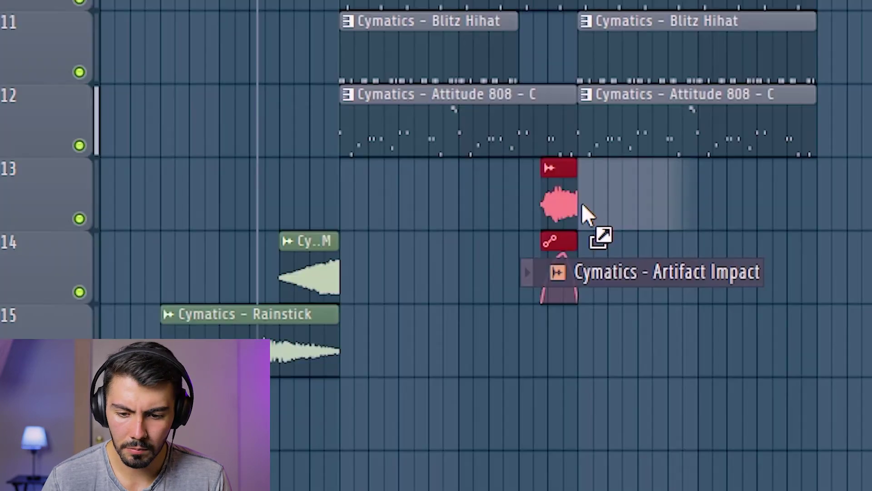
Place the Cymatics - Artifact Impact sample on Track 13 at bar 17, where the second drum section starts, and close its channel settings.
left_click_drag(581, 203, 583, 203)
scroll(629, 278, "up", 2)
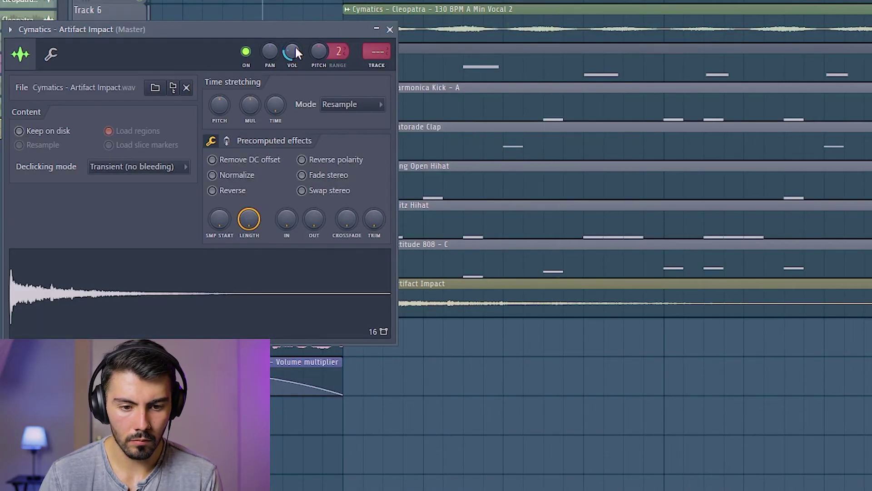
left_click(390, 29)
Copy the Artifact Impact clip to an earlier spot on Track 13, before the original, and make the copy unique.
scroll(468, 340, "down", 5)
scroll(477, 329, "down", 3)
scroll(463, 334, "up", 6)
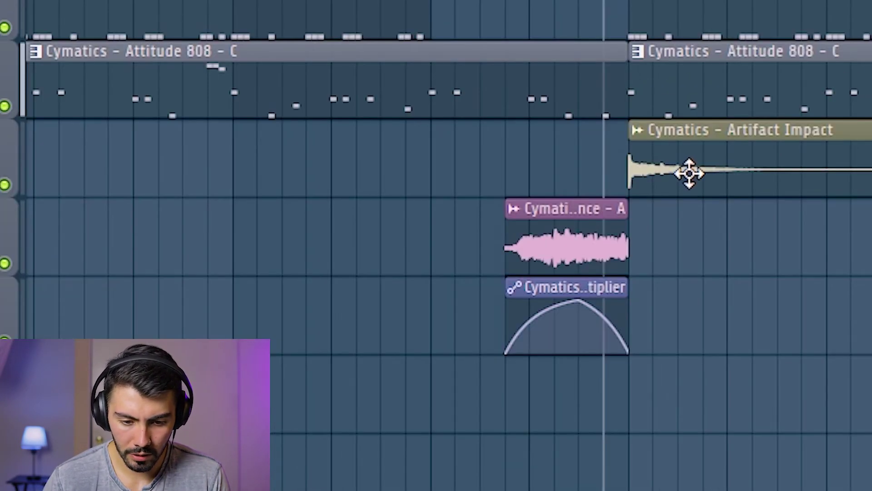
left_click_drag(689, 173, 296, 132)
right_click(243, 133)
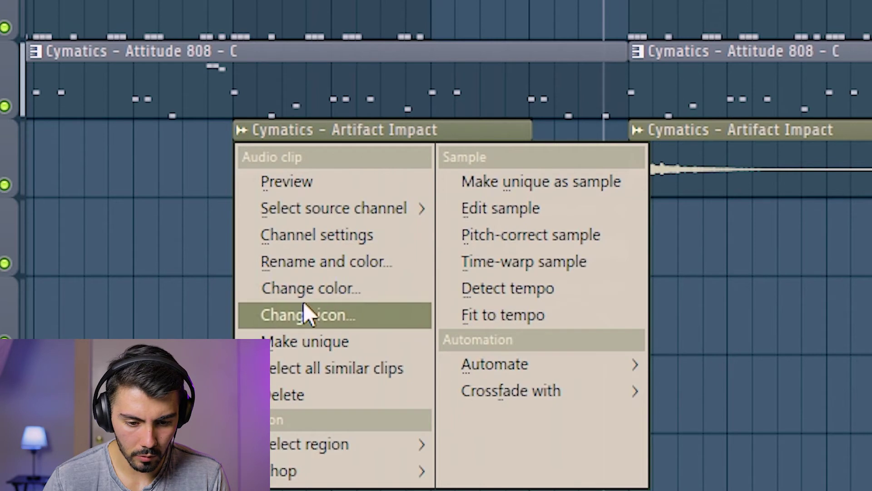
left_click(317, 349)
Reverse the unique Artifact Impact copy and set its declicking mode to Generic (bleeding).
scroll(196, 214, "up", 4)
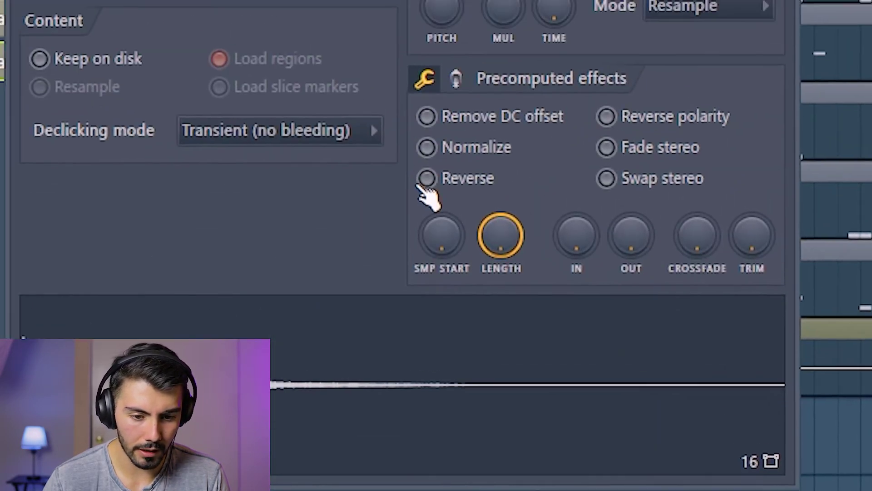
left_click(426, 178)
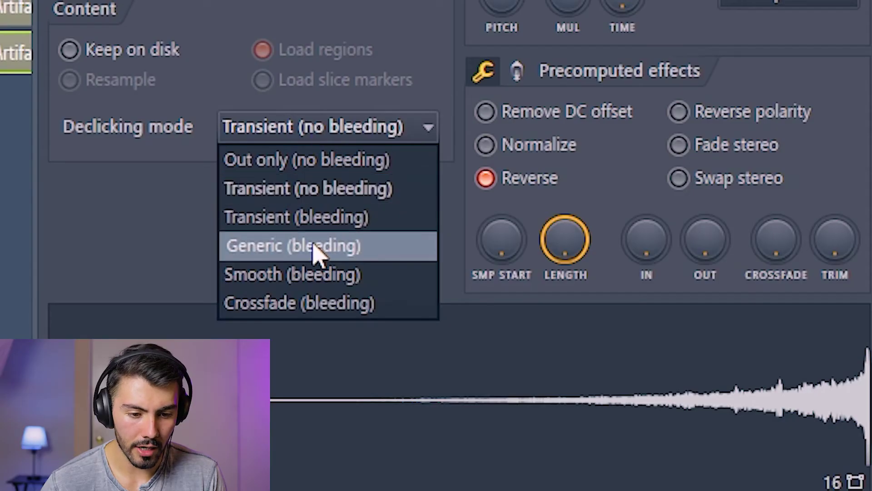
left_click(322, 247)
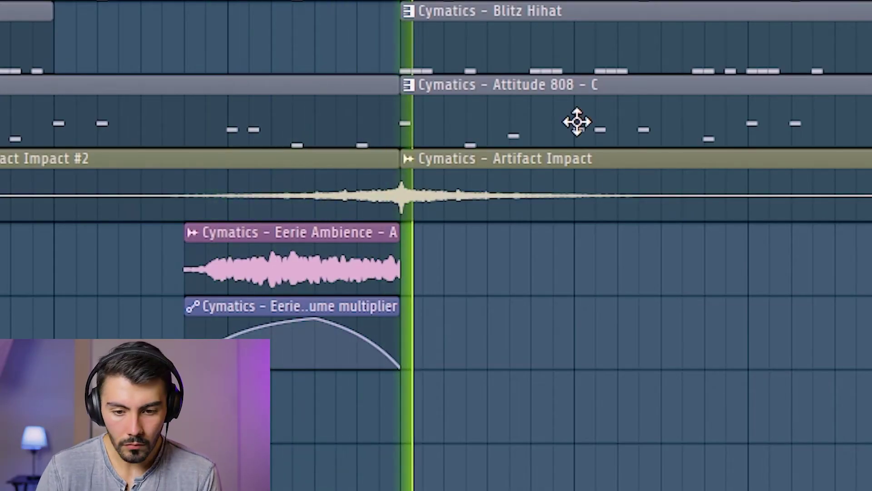
Move the Eerie Ambience clip and its automation to the intro's end, and place the white noise riser and a short Rainstick clip before bar 17.
scroll(576, 321, "down", 8)
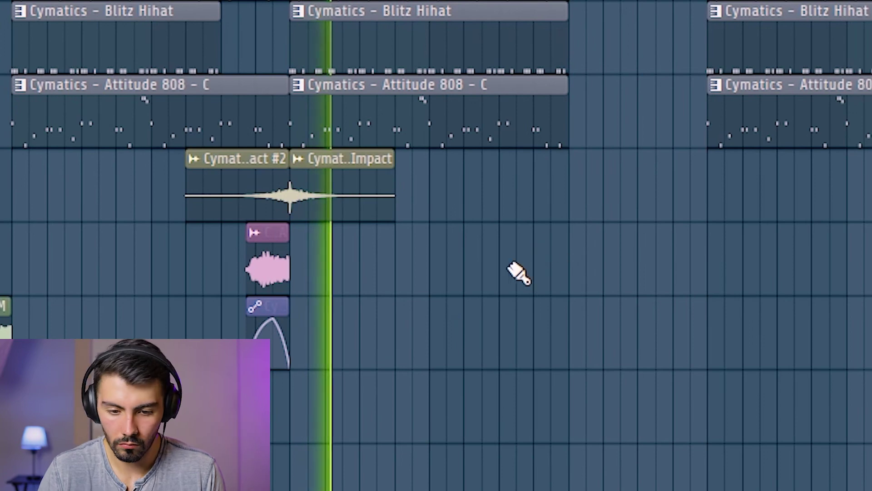
scroll(560, 272, "up", 2)
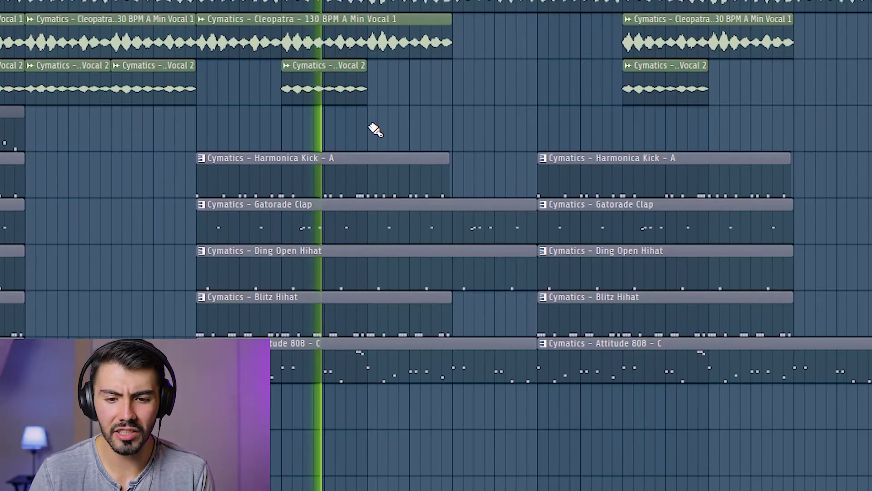
scroll(387, 131, "up", 2)
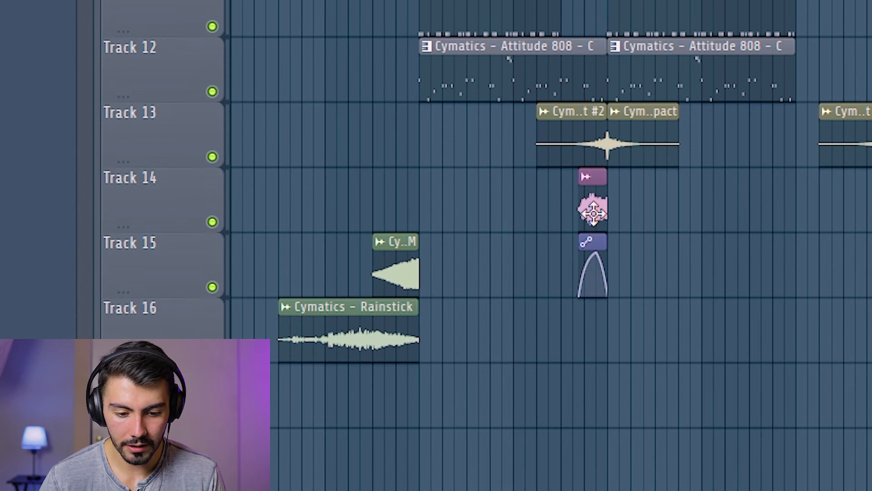
left_click_drag(348, 255, 441, 380)
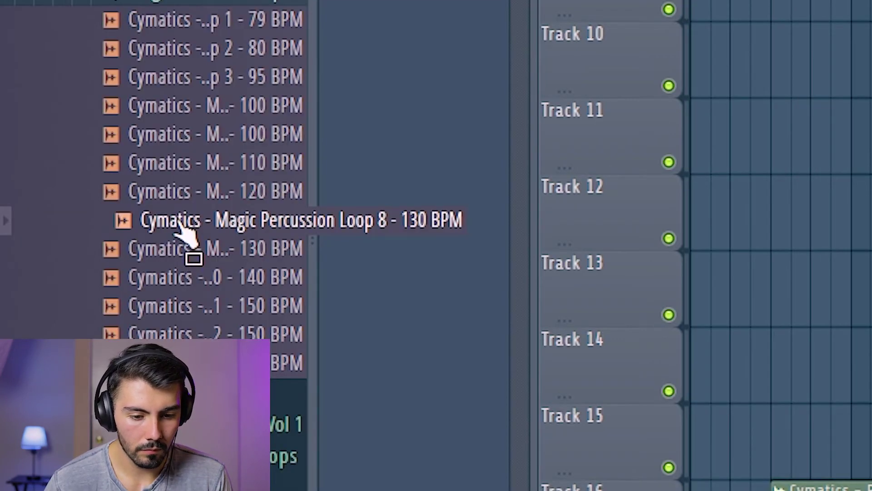
Audition the Cymatics - Magic Percussion Loop 8 - 130 BPM sample and place it twice on Track 17 to fill the eight-bar intro.
key("space")
left_click_drag(217, 220, 506, 407)
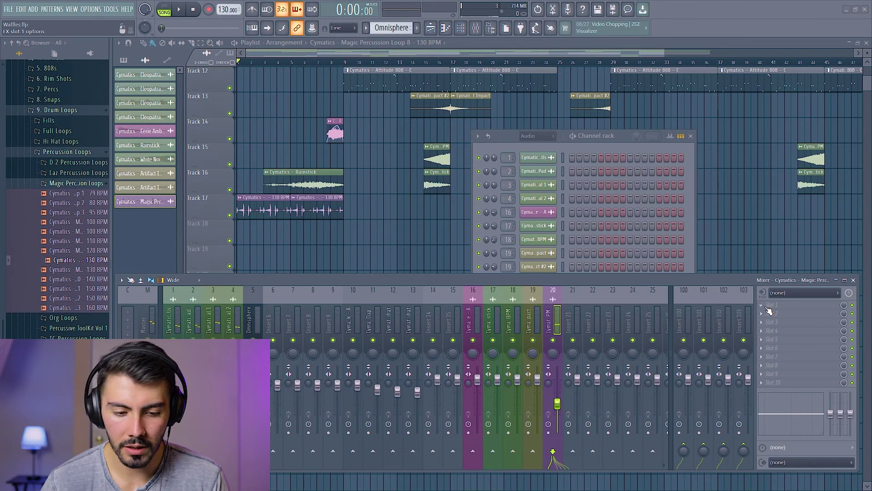
Load Fruity Limiter on the percussion loop's mixer track 20 and close the loop's channel settings.
left_click(768, 309)
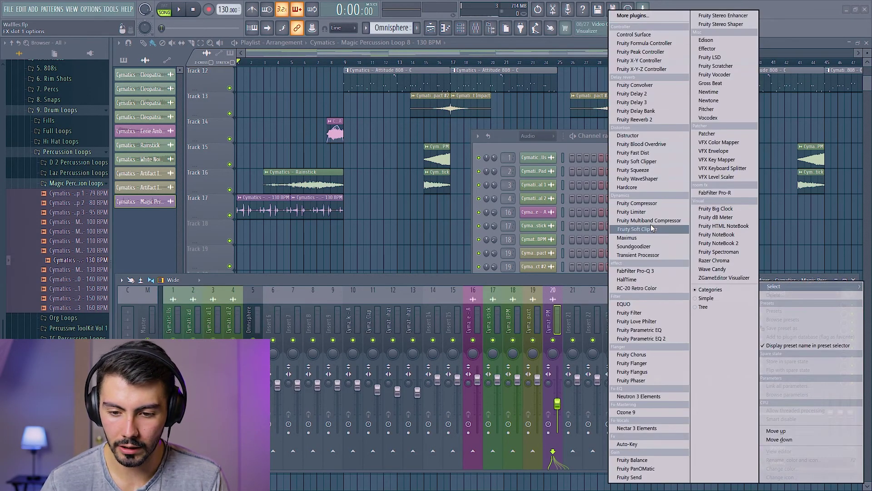
left_click(631, 212)
left_click_drag(211, 216, 211, 243)
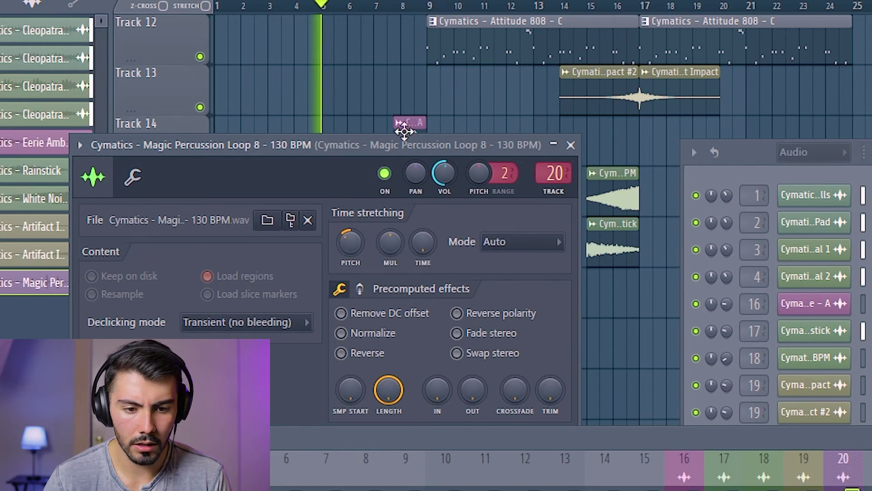
left_click(570, 145)
Review the playback from the intro's percussion and Rainstick clips into the first drum section, and hide the Channel rack.
scroll(409, 247, "down", 2)
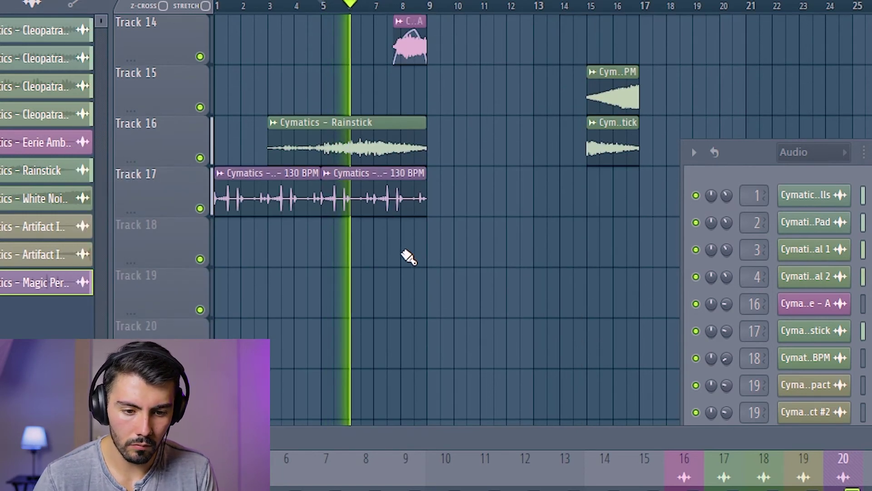
scroll(411, 263, "up", 3)
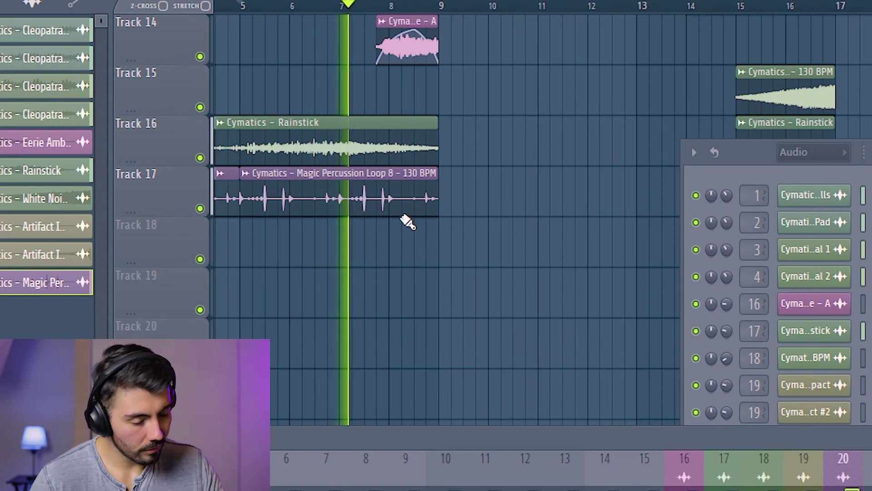
scroll(493, 219, "up", 3)
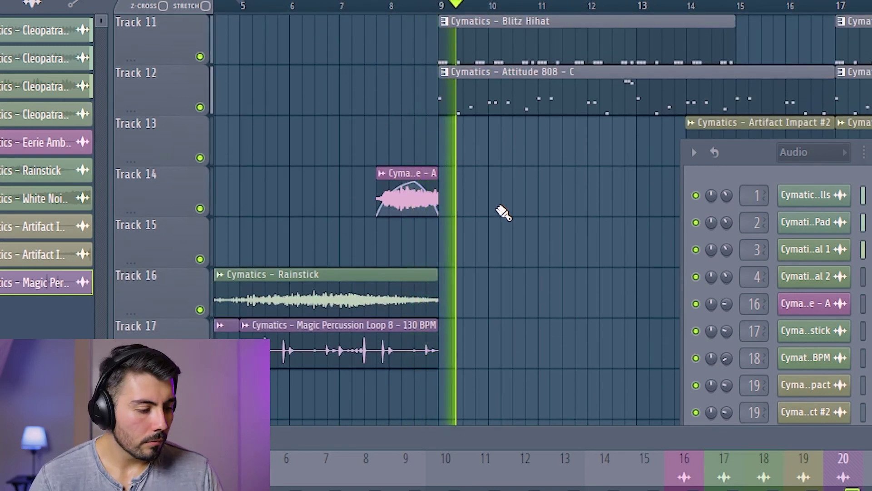
key("F6")
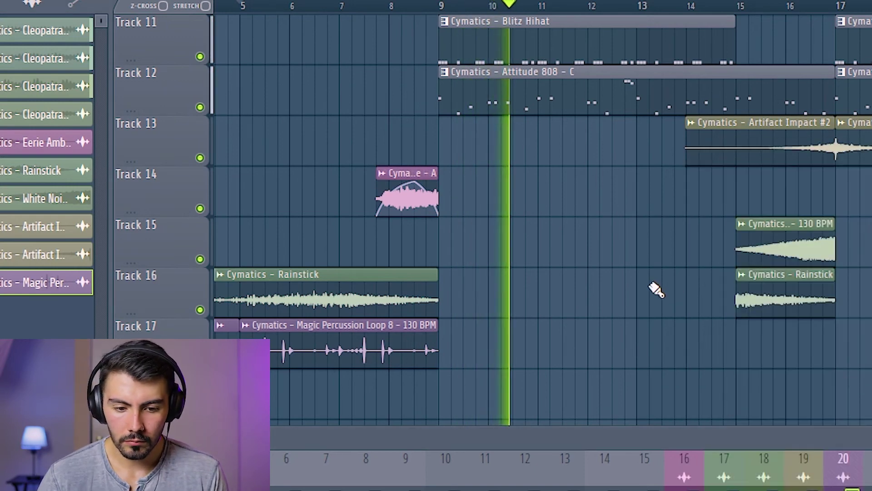